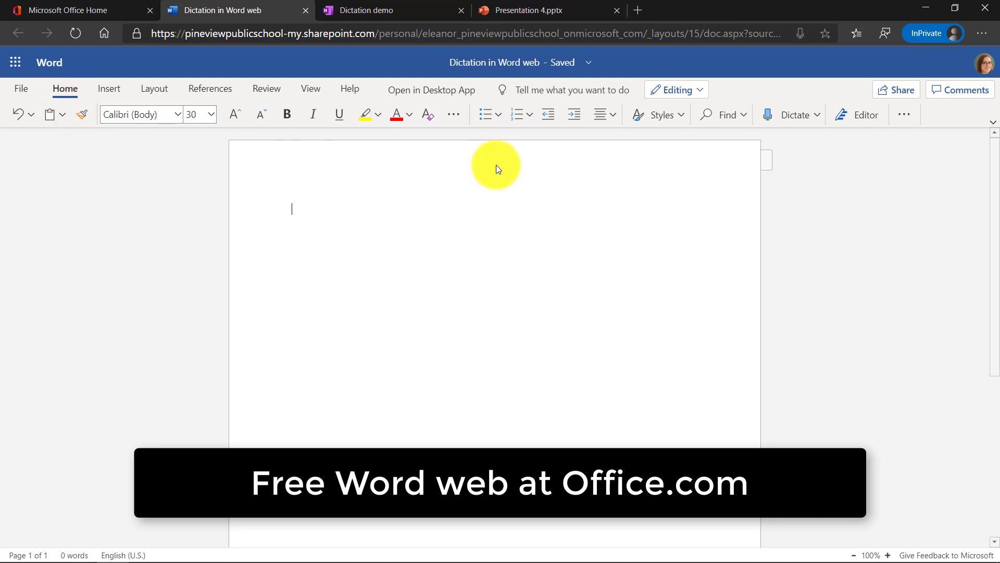
# Dictate three sentences beginning 'Now I am dictating in Microsoft Word.'
pyautogui.click(784, 117)
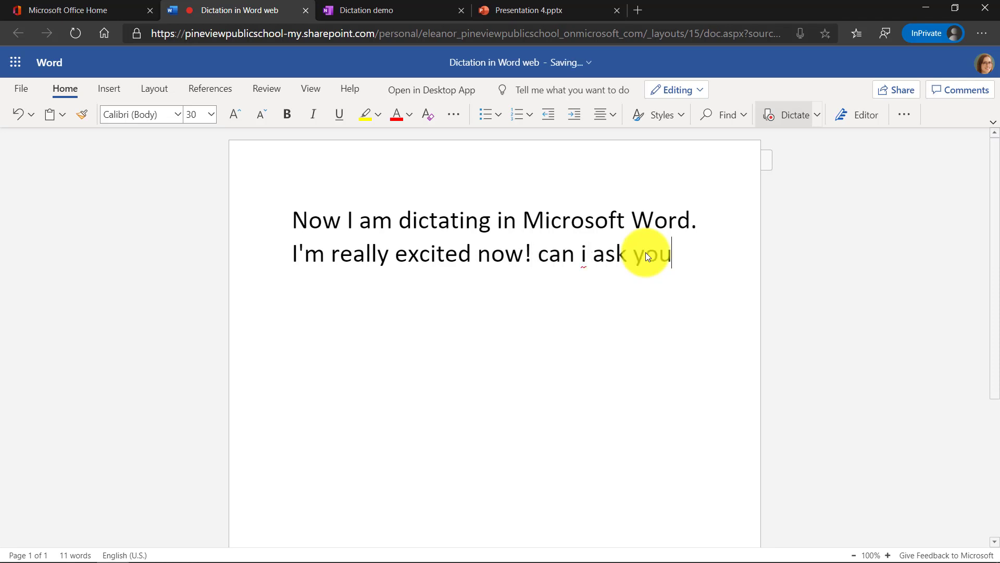
# Stop dictation and review the dictation languages, keeping English (U.S.)
pyautogui.click(788, 119)
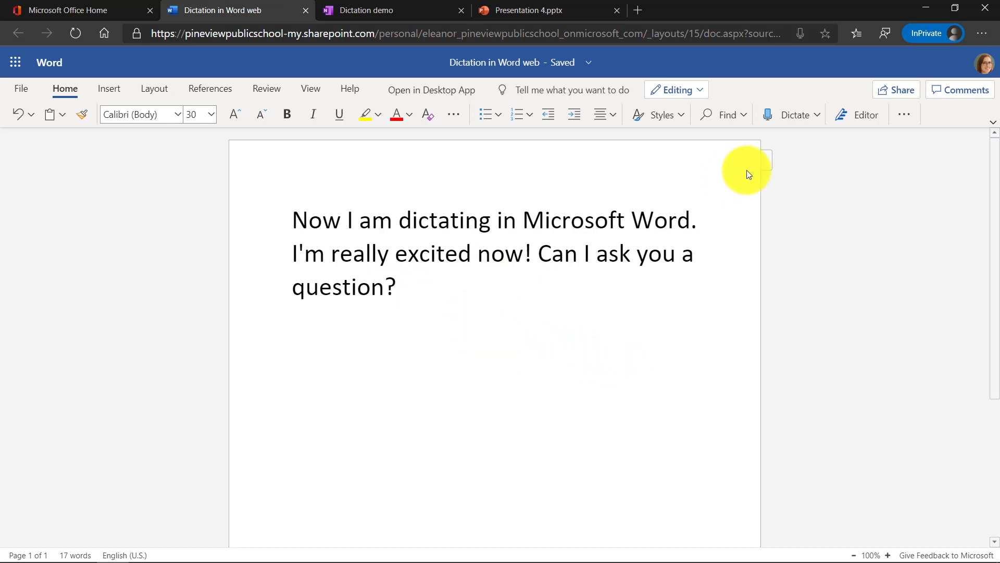
pyautogui.click(818, 118)
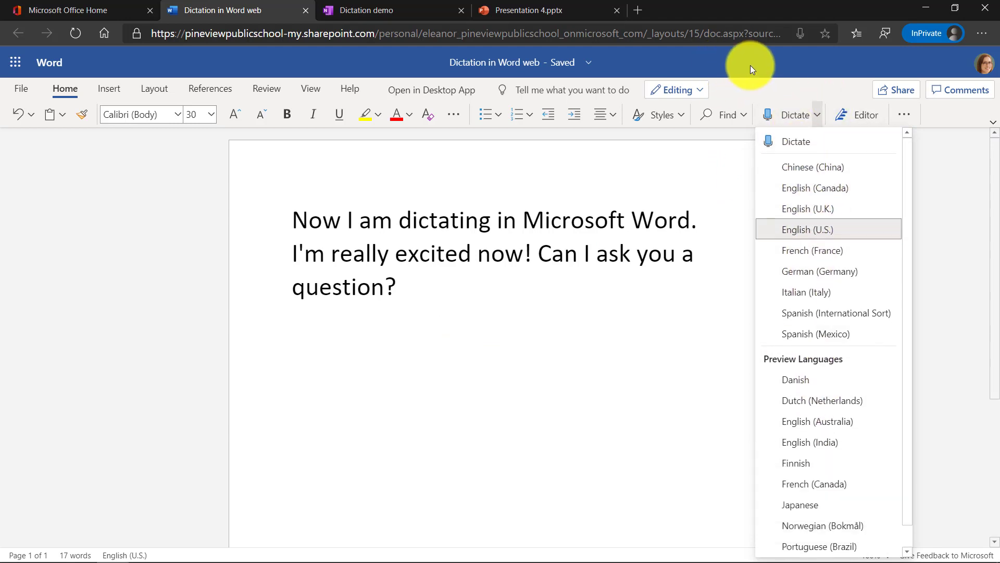
pyautogui.click(750, 68)
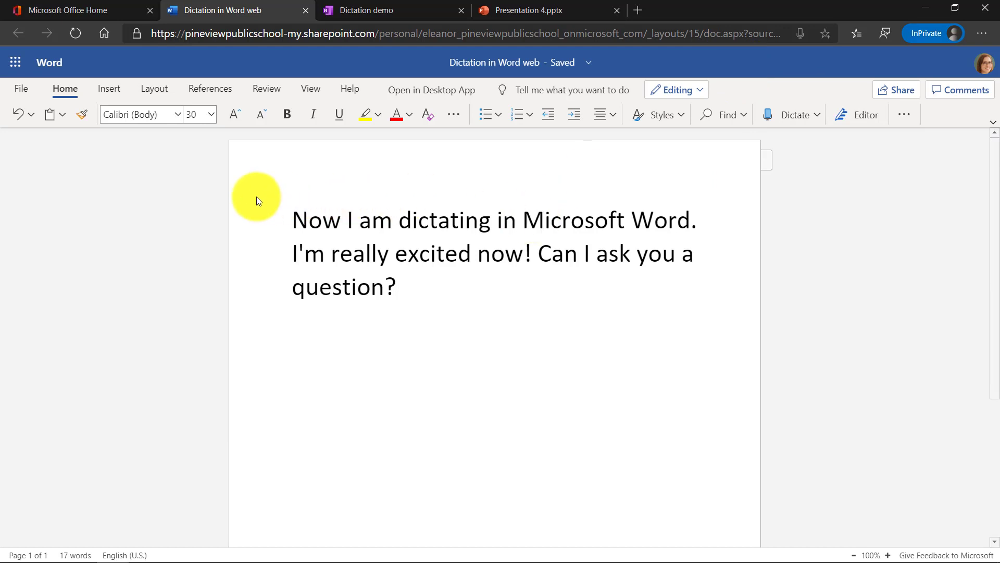
# Dictate 'Now I am dictating in Microsoft OneNote. And there you have it!' into the OneNote page
pyautogui.click(367, 11)
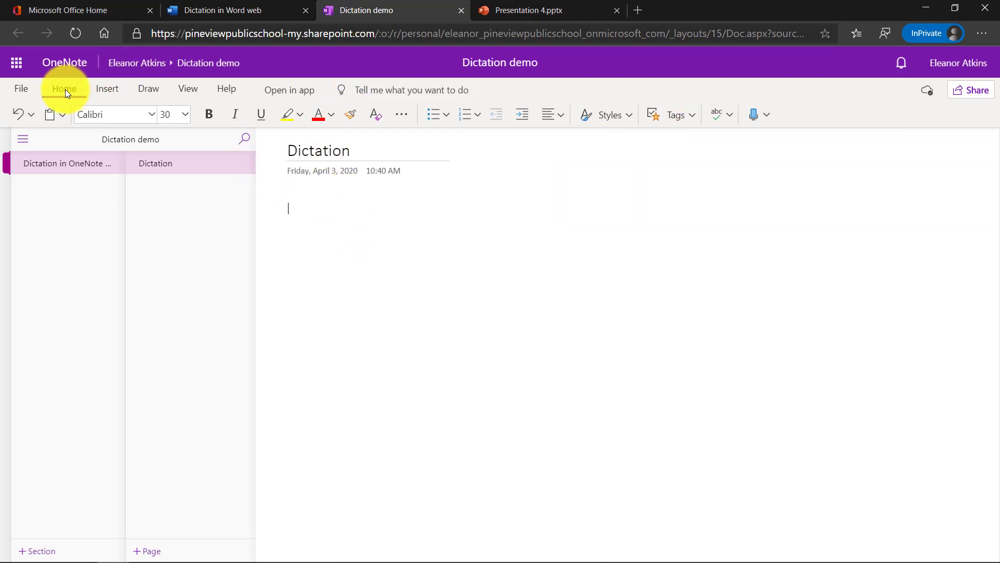
pyautogui.click(751, 115)
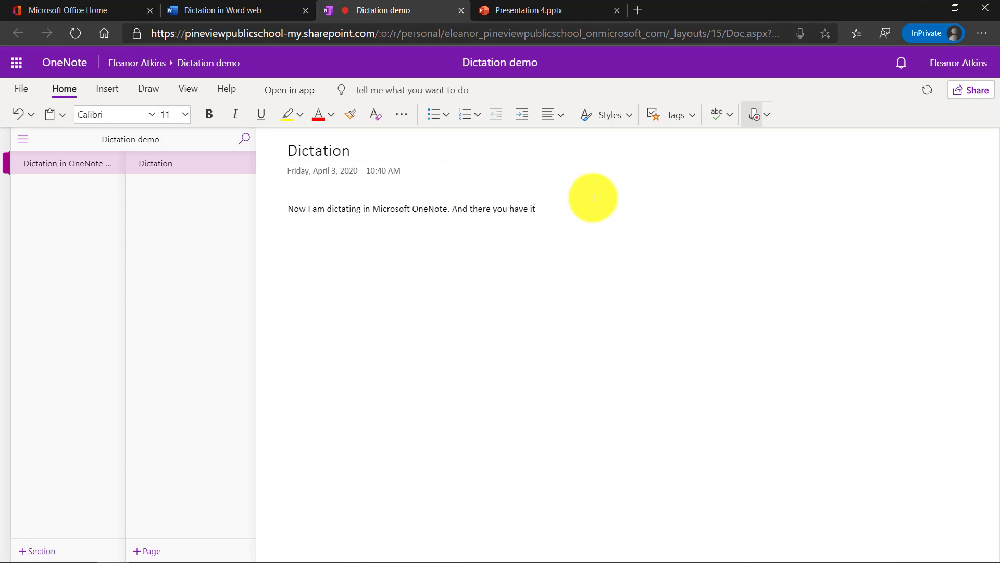
pyautogui.click(756, 116)
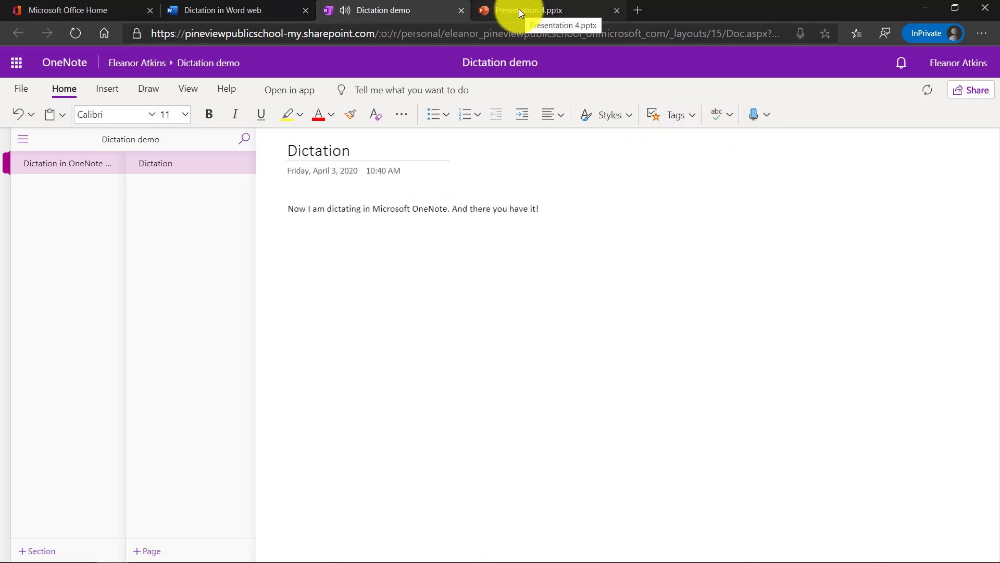
# Dictate 'Here is the title of my first slide' as the Presentation 4 slide title
pyautogui.click(518, 9)
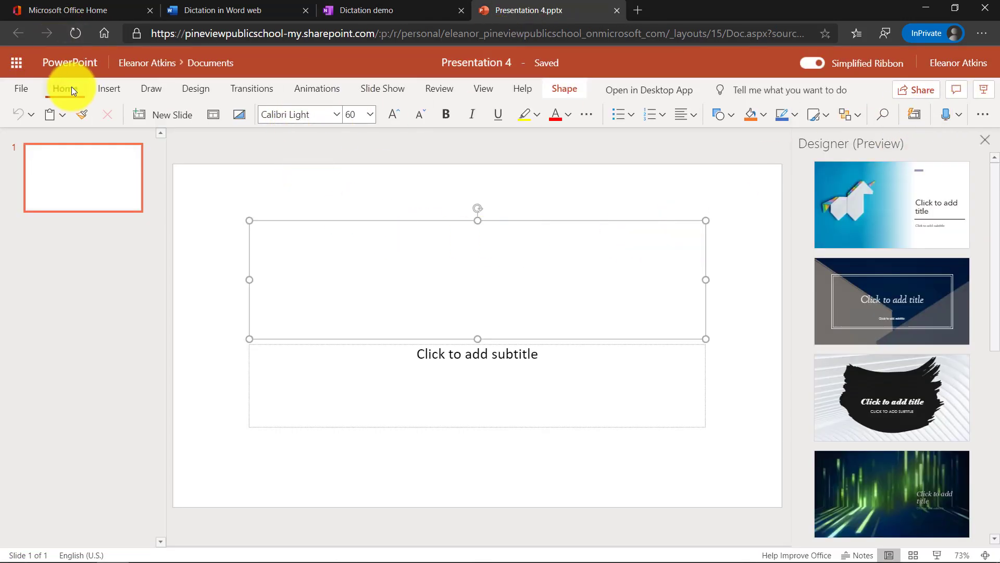
pyautogui.click(944, 116)
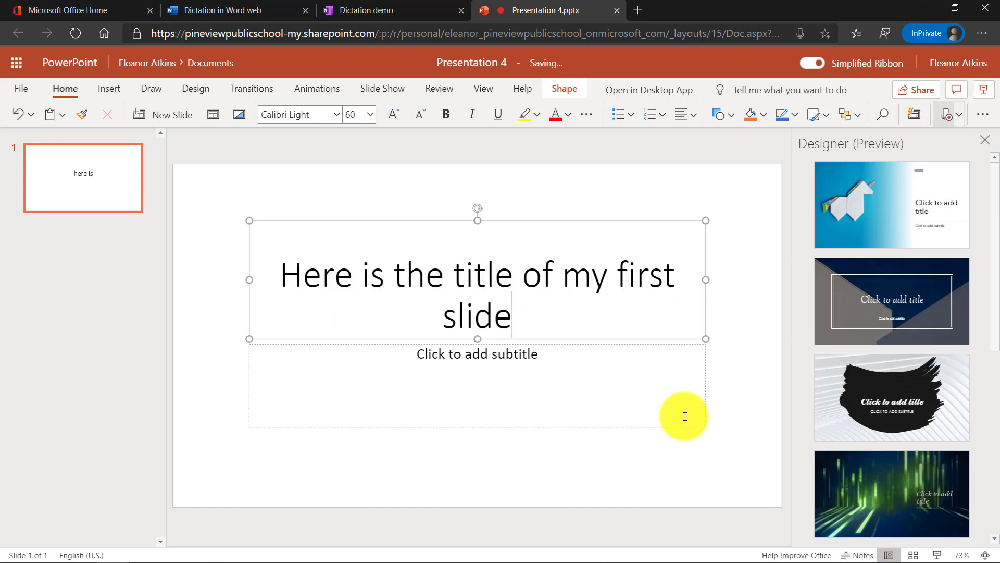
pyautogui.click(945, 114)
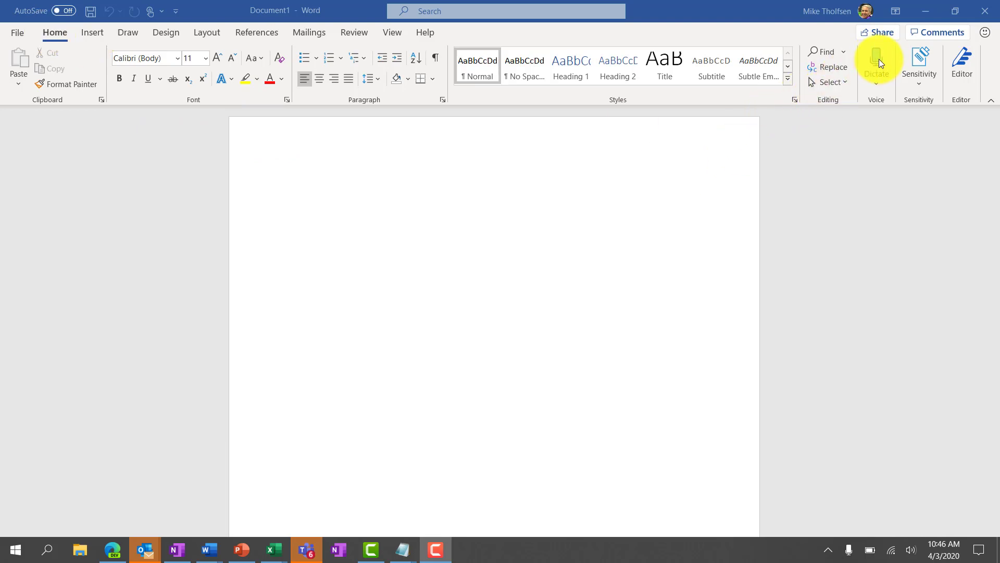
# Bring up OneNote, then desktop PowerPoint, and place the cursor in the blank title placeholder
pyautogui.click(176, 550)
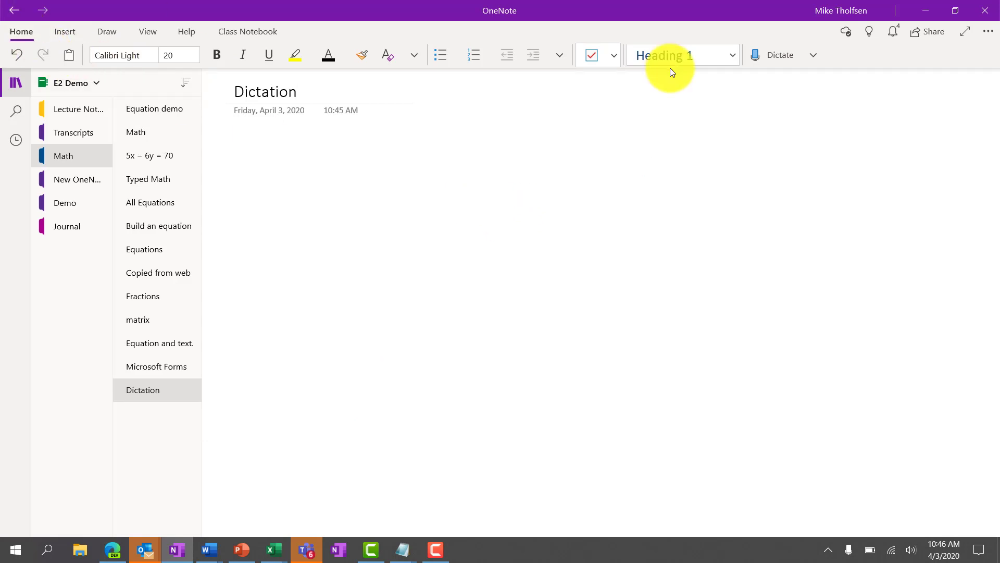
pyautogui.click(241, 549)
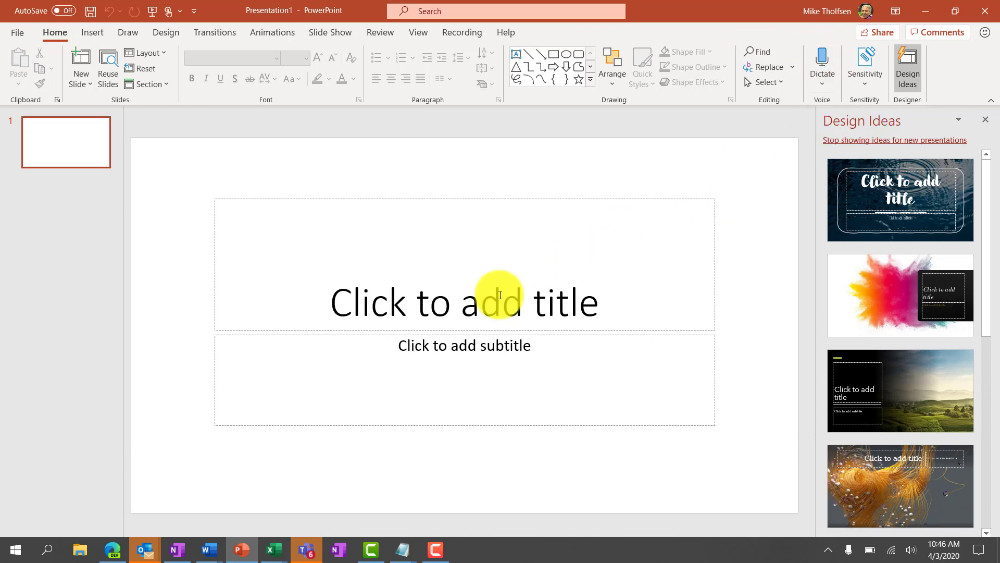
pyautogui.click(499, 293)
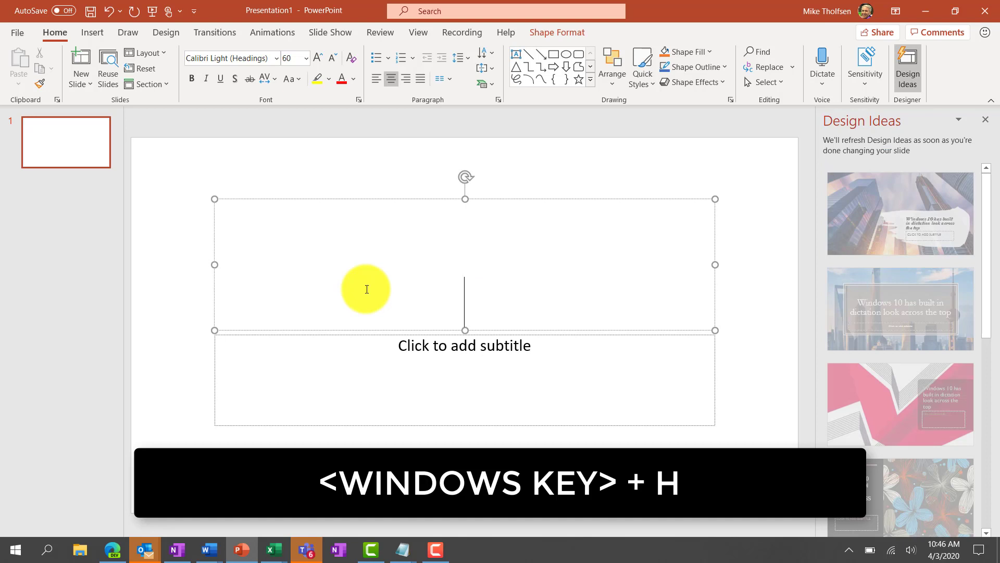
# Dictate the 'Now I can dictate anything in Windows 10' passage with Windows voice typing, then close it
pyautogui.press('super+h')
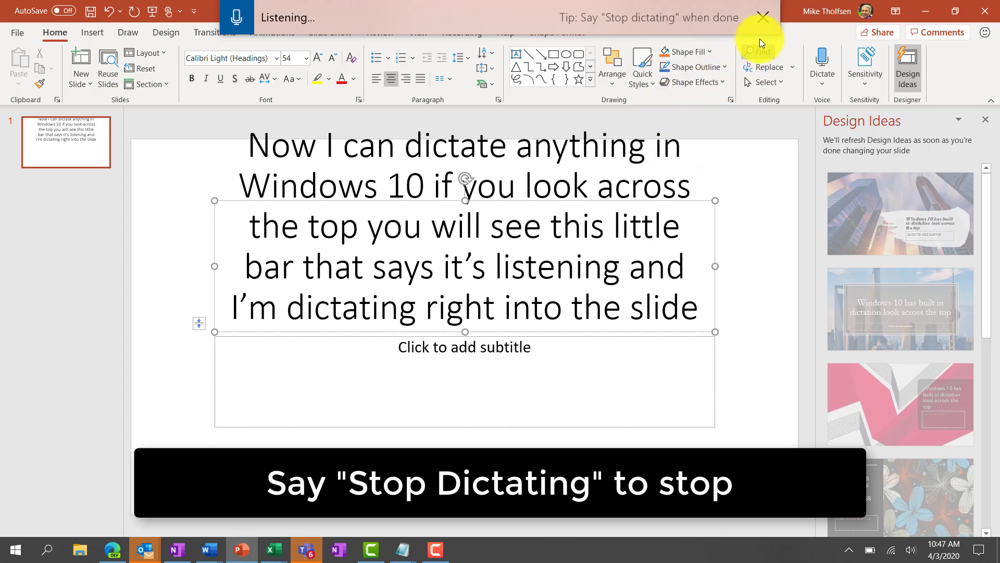
pyautogui.click(761, 18)
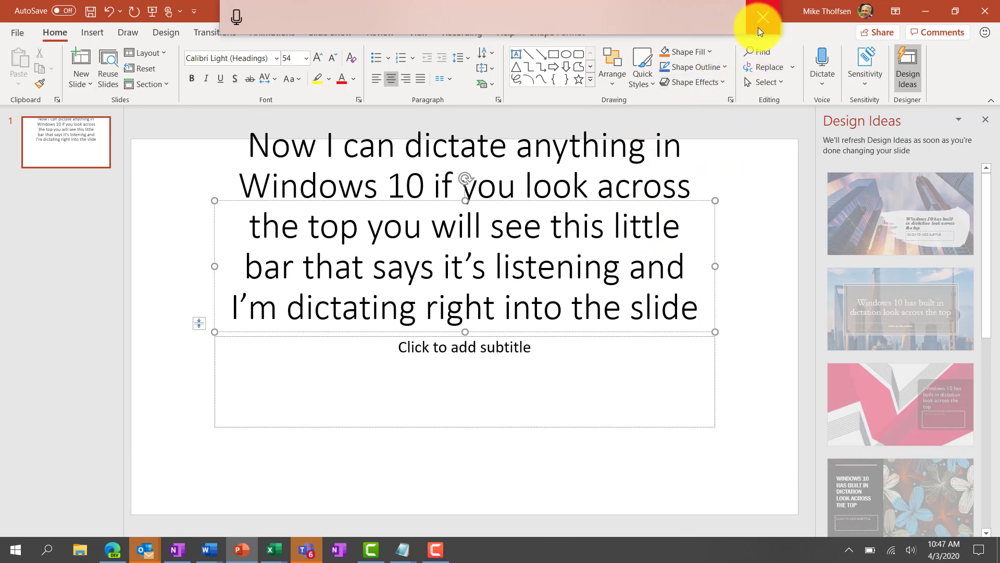